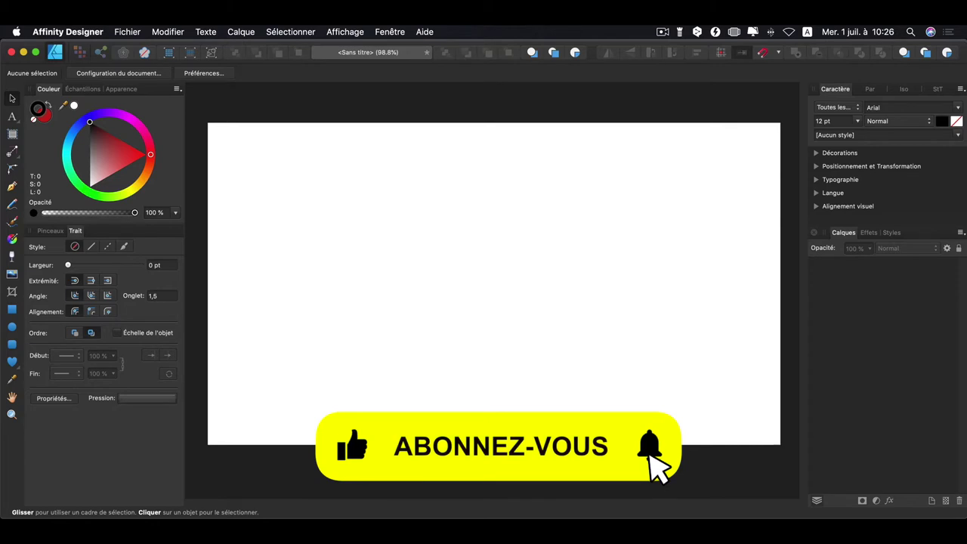
Activate the Pen tool (P) on the blank artboard.
key("p")
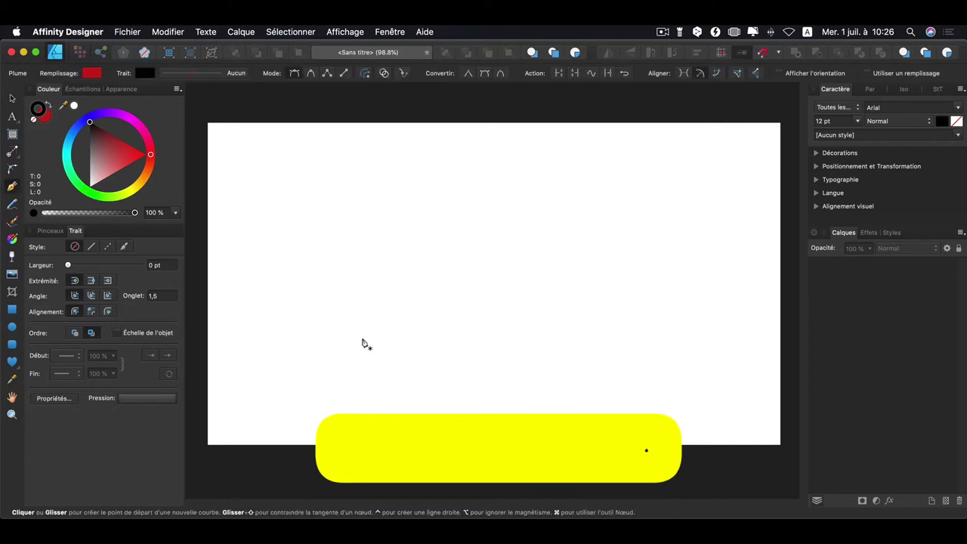
Draw a wavy S-shaped curve across the artboard, deleting and redrawing its final bend.
left_click(246, 329)
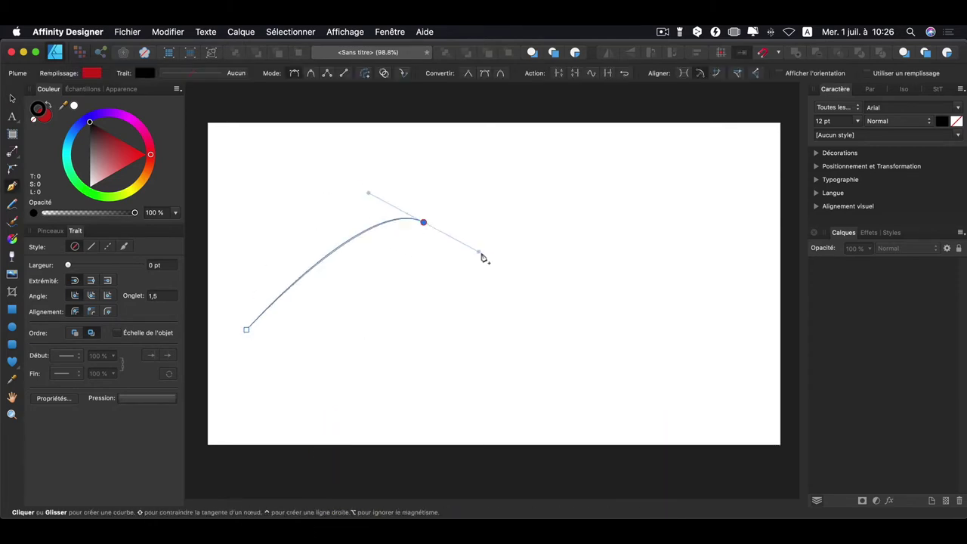
left_click_drag(482, 257, 509, 267)
left_click_drag(679, 301, 727, 249)
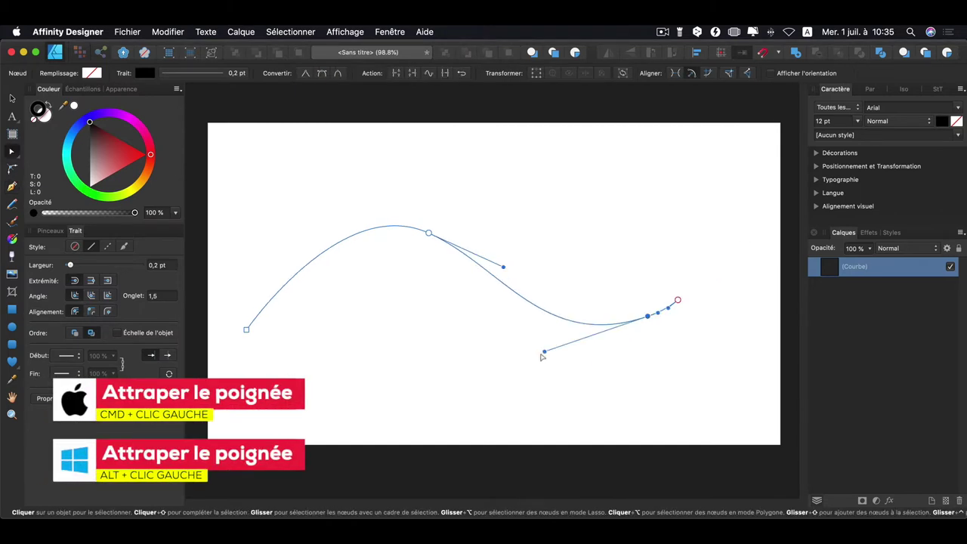
mouse_move(542, 352)
left_mouse_down()
mouse_move(624, 341)
mouse_move(501, 352)
mouse_move(513, 391)
left_mouse_up()
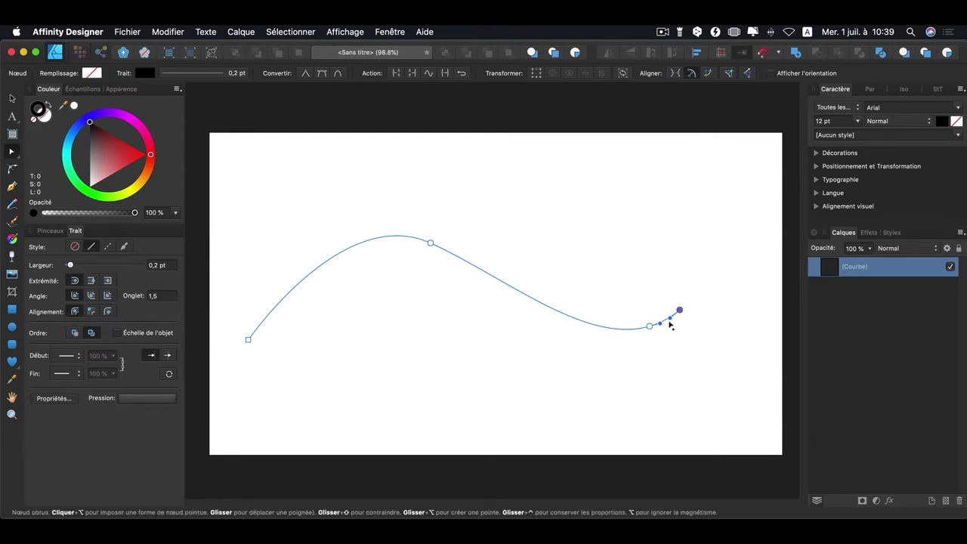
key("BackSpace")
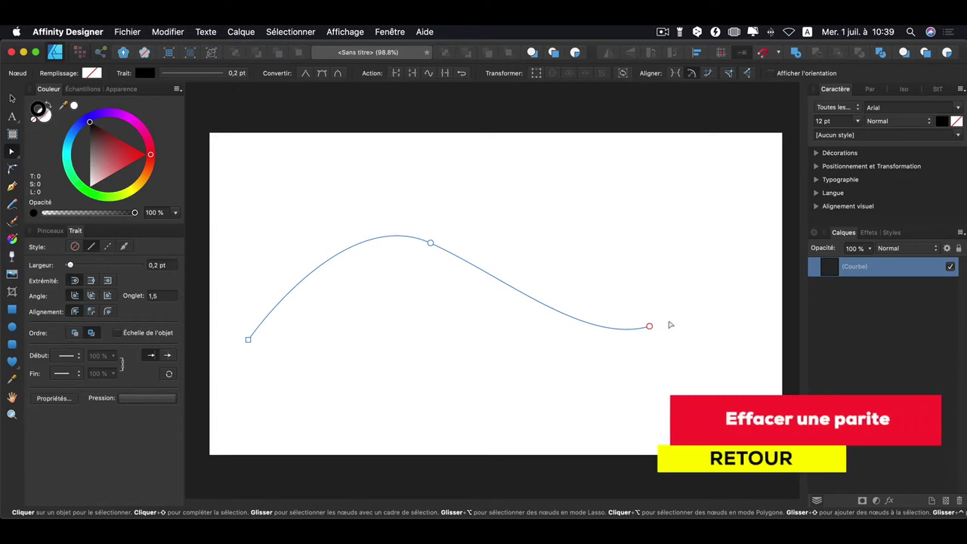
mouse_move(649, 325)
left_mouse_down()
mouse_move(710, 269)
mouse_move(607, 370)
left_mouse_up()
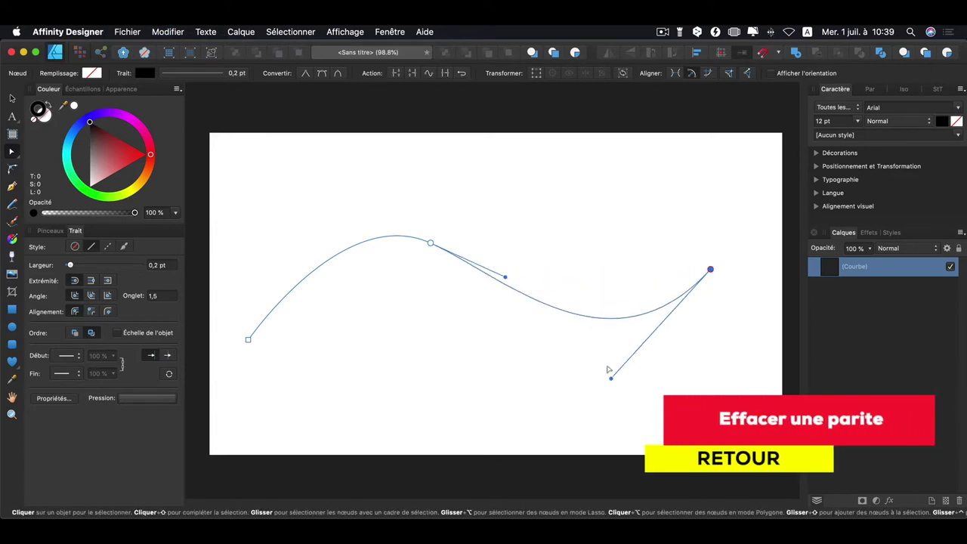
key("t")
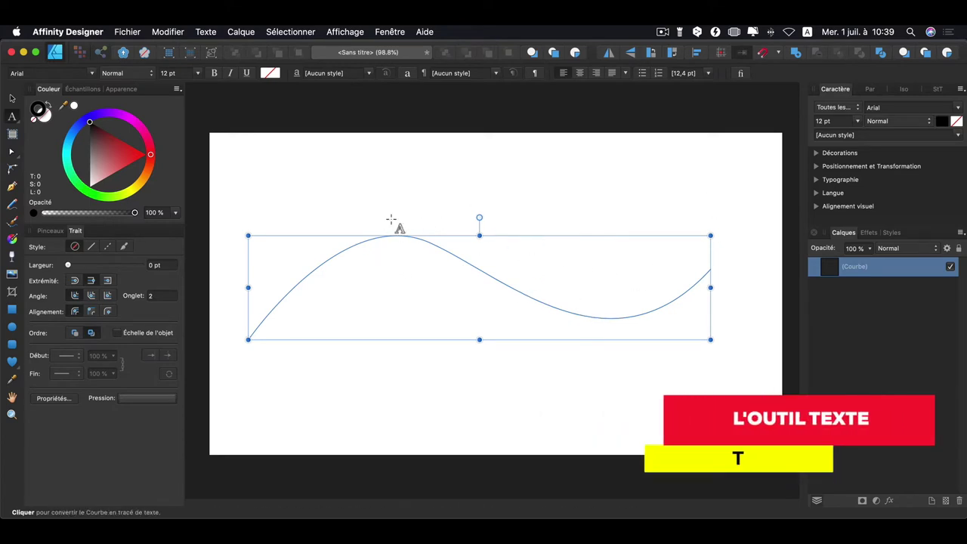
Paste 'Bienvenue dans Affinity Designer' as text along the wavy curve.
left_click(429, 240)
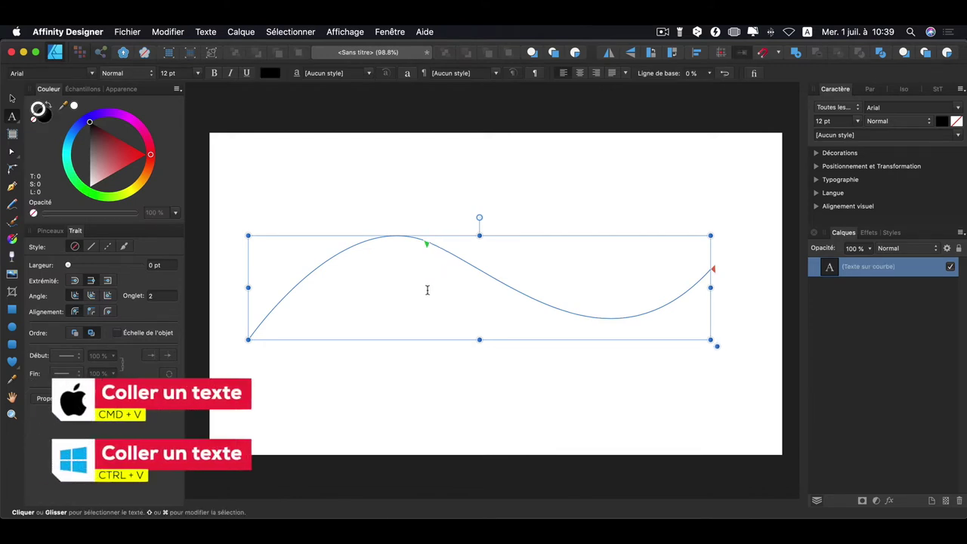
type("Bienvenue dans Affinity Designer")
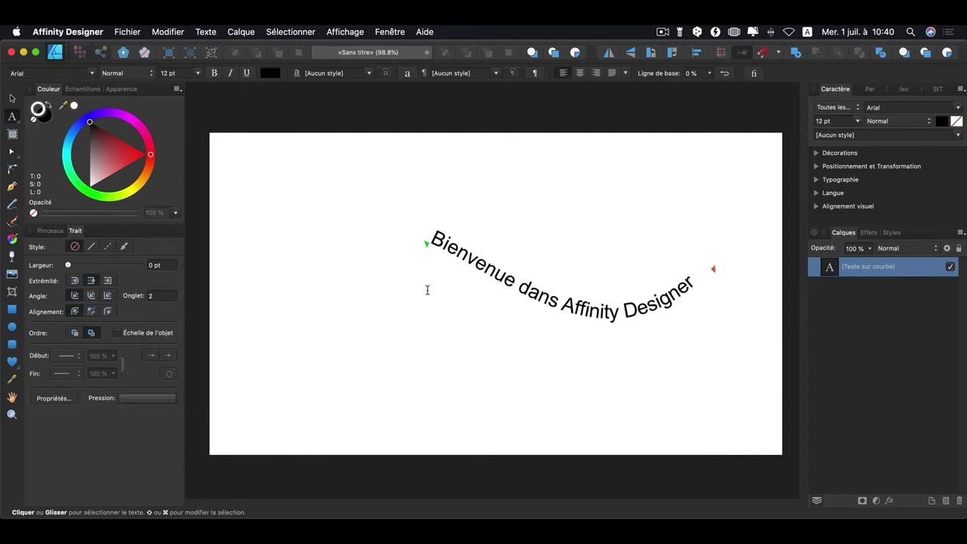
key("Escape")
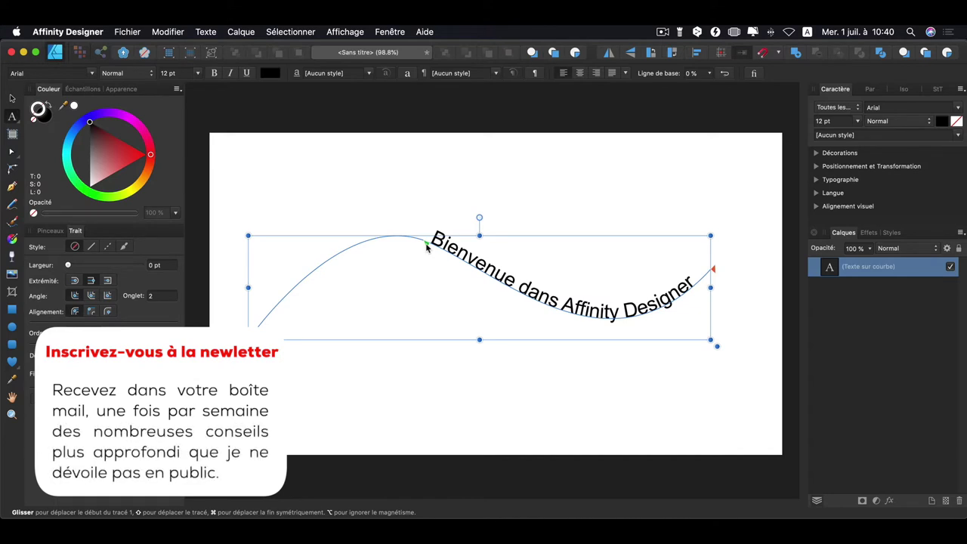
Shift the text start along the curve, then scale the curved text to 10,2 pt and raise it.
mouse_move(427, 247)
left_mouse_down()
mouse_move(389, 267)
mouse_move(398, 275)
mouse_move(672, 221)
mouse_move(543, 267)
mouse_move(338, 261)
left_mouse_up()
key("Escape")
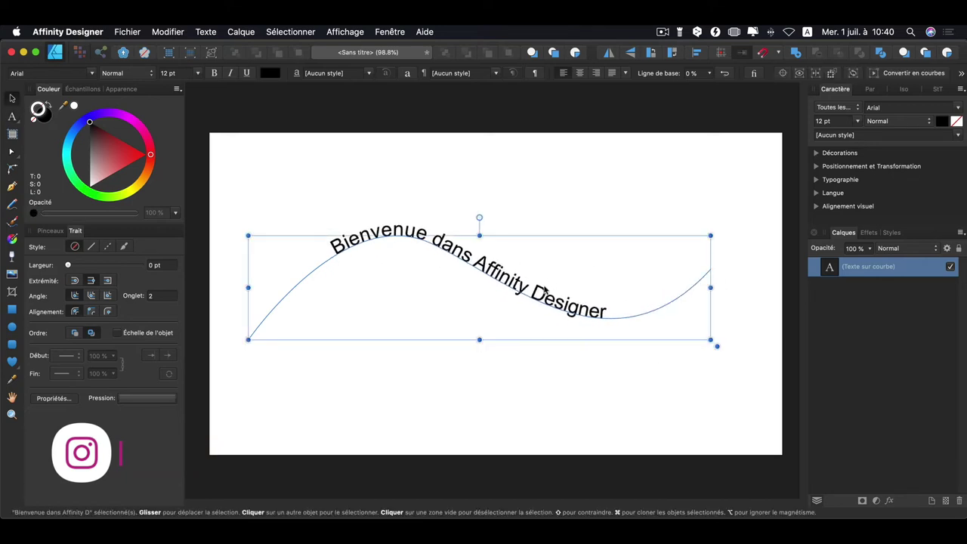
left_click_drag(548, 291, 597, 277)
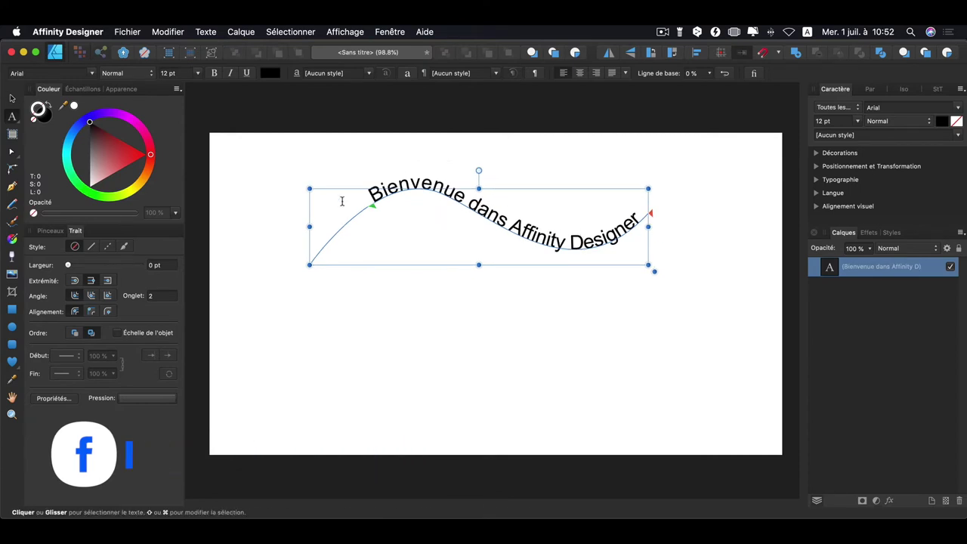
left_click_drag(374, 207, 350, 228)
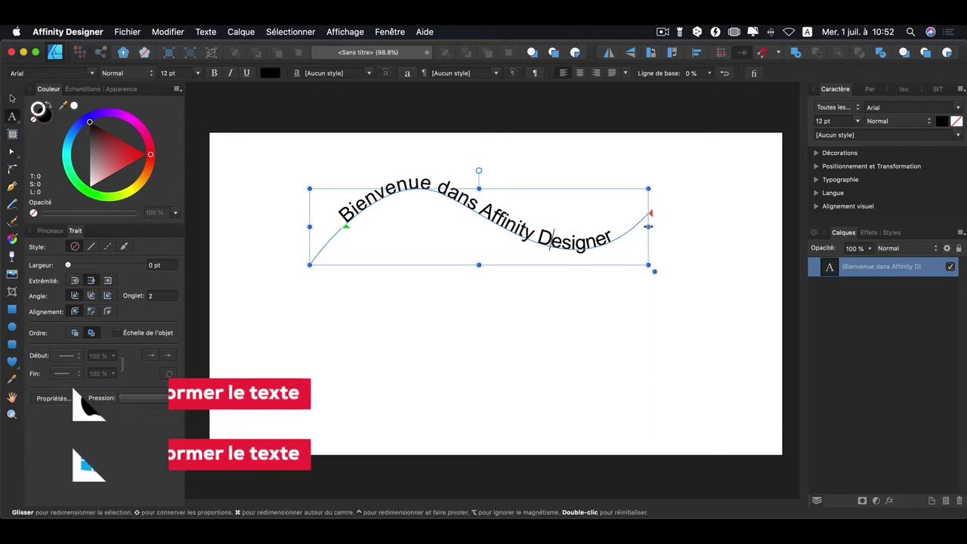
mouse_move(648, 226)
left_mouse_down()
mouse_move(704, 219)
mouse_move(694, 218)
left_mouse_up()
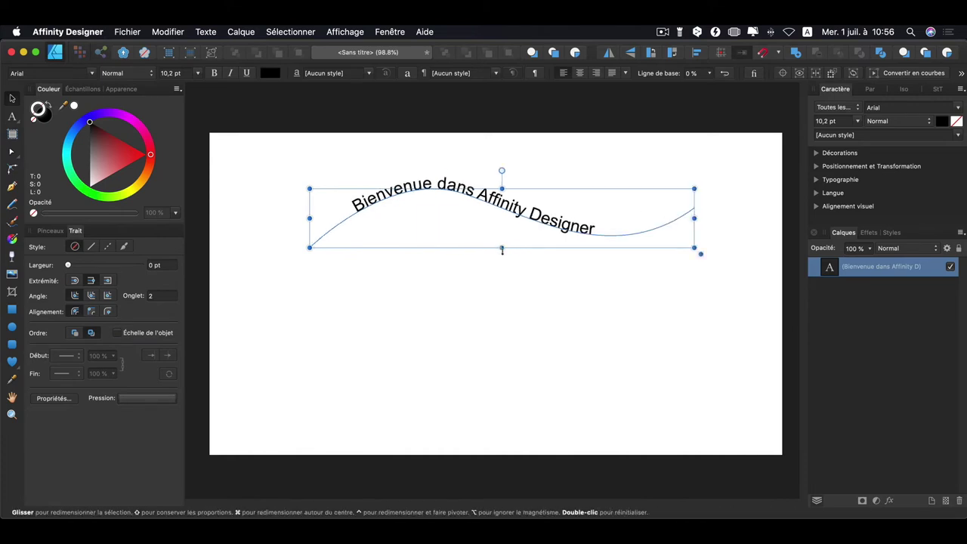
mouse_move(499, 253)
left_mouse_down()
mouse_move(501, 236)
mouse_move(501, 277)
mouse_move(503, 207)
left_mouse_up()
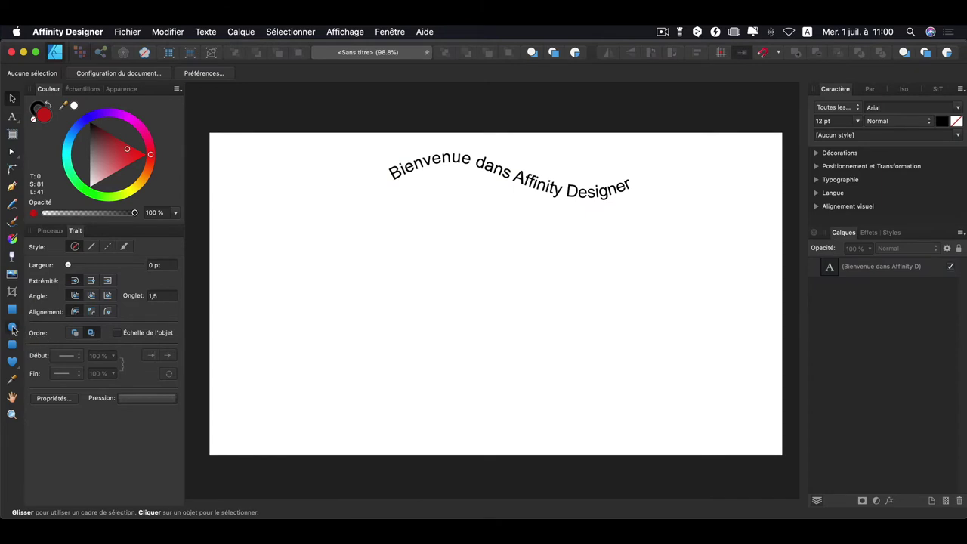
Draw a proportional circle below the curved text and set its fill to None.
left_click(12, 326)
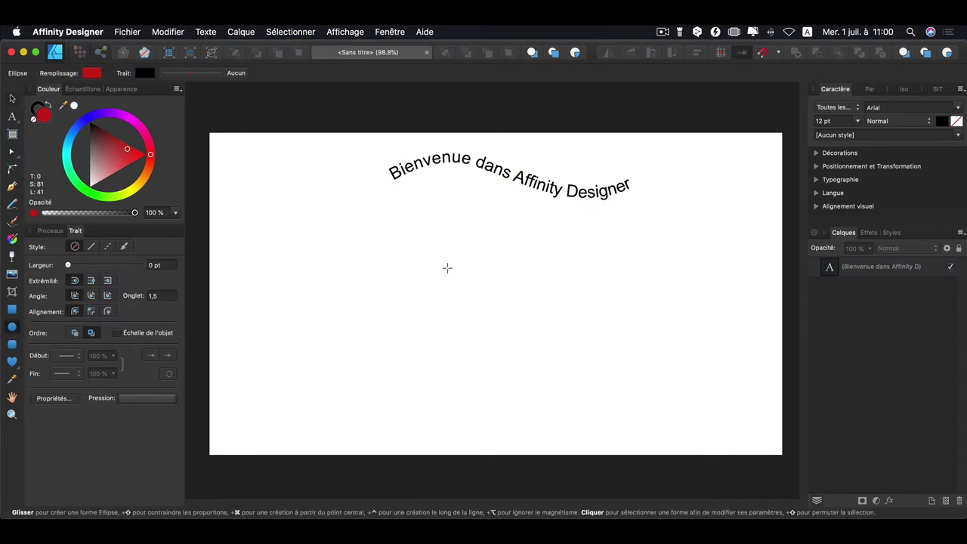
left_click_drag(431, 243, 594, 402)
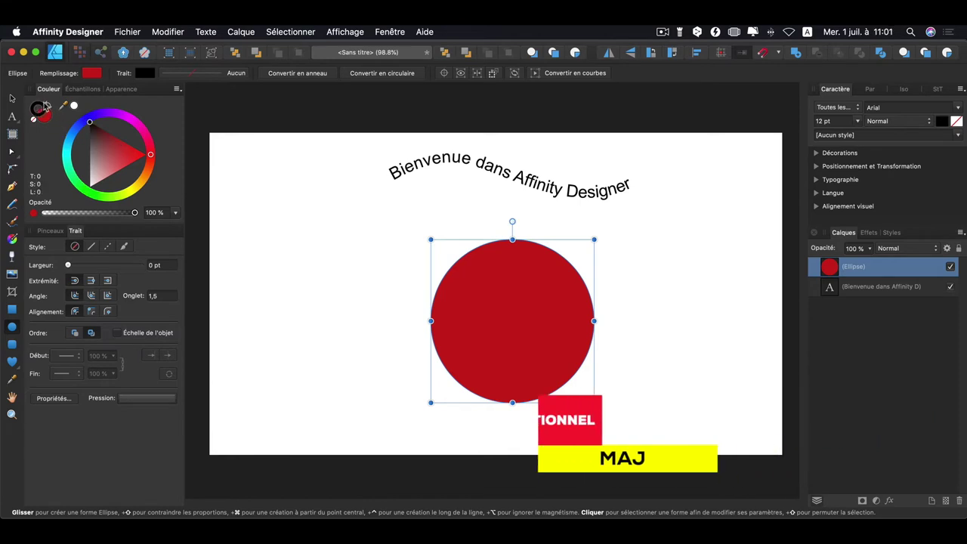
left_click(38, 107)
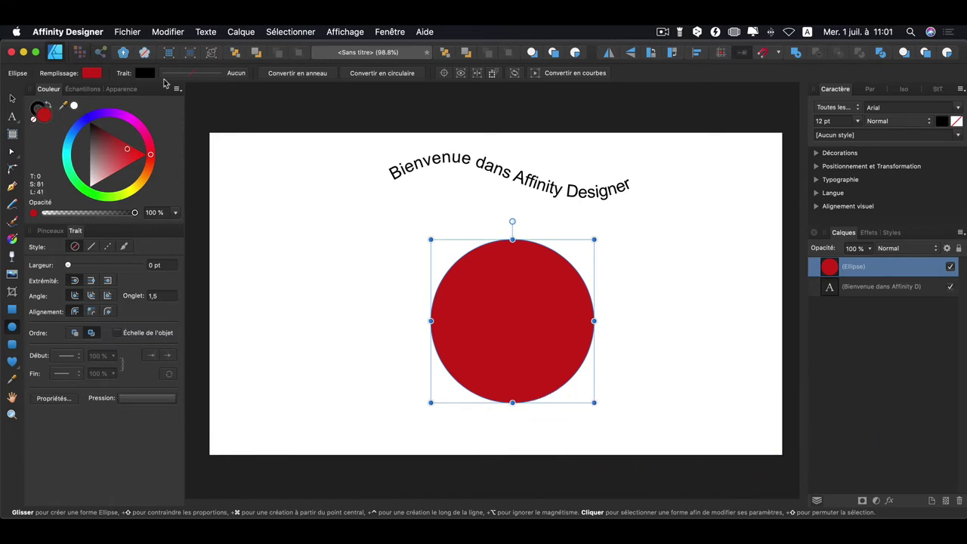
left_click(40, 114)
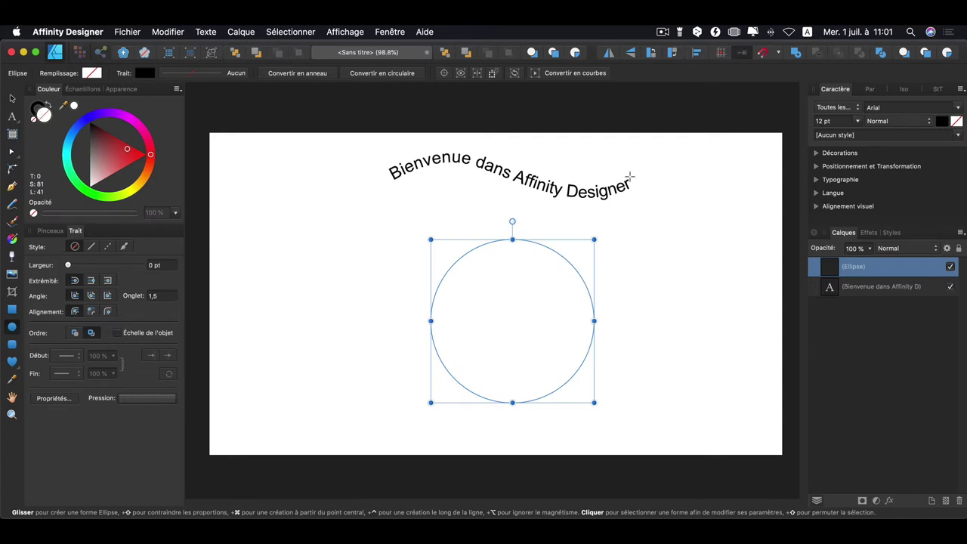
Paste the welcome phrase onto the circle, starting it on the circle's left side.
key("t")
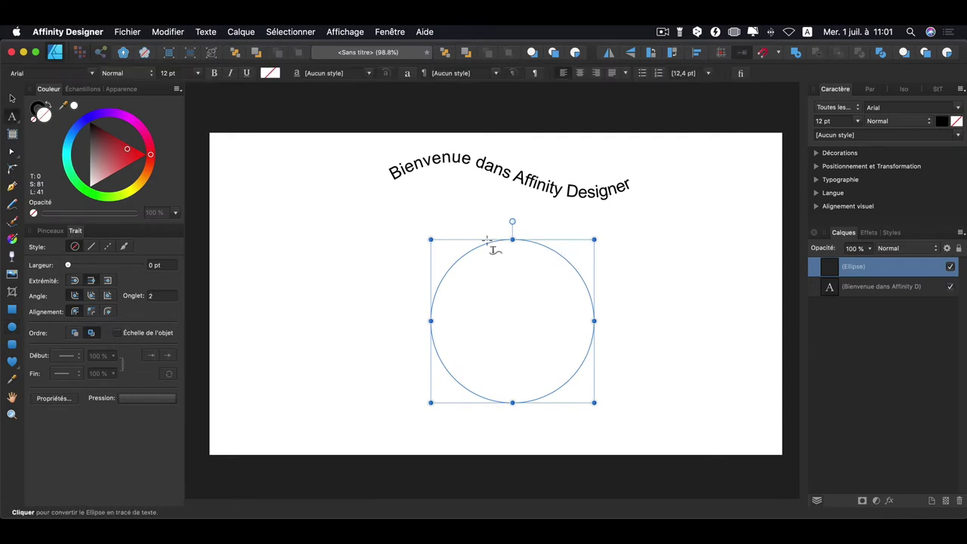
left_click(491, 242)
type("Bienvenue dans Affinity Designer")
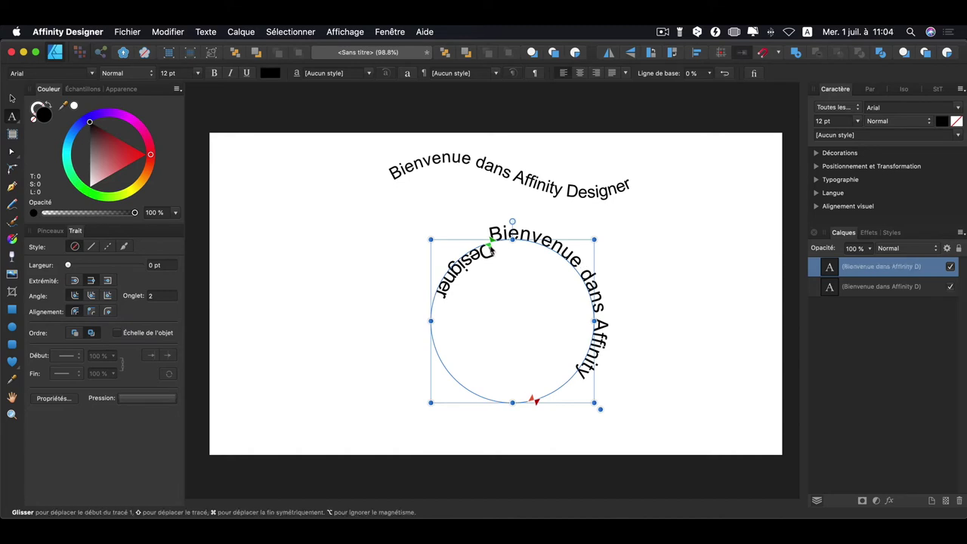
left_click_drag(491, 243, 403, 342)
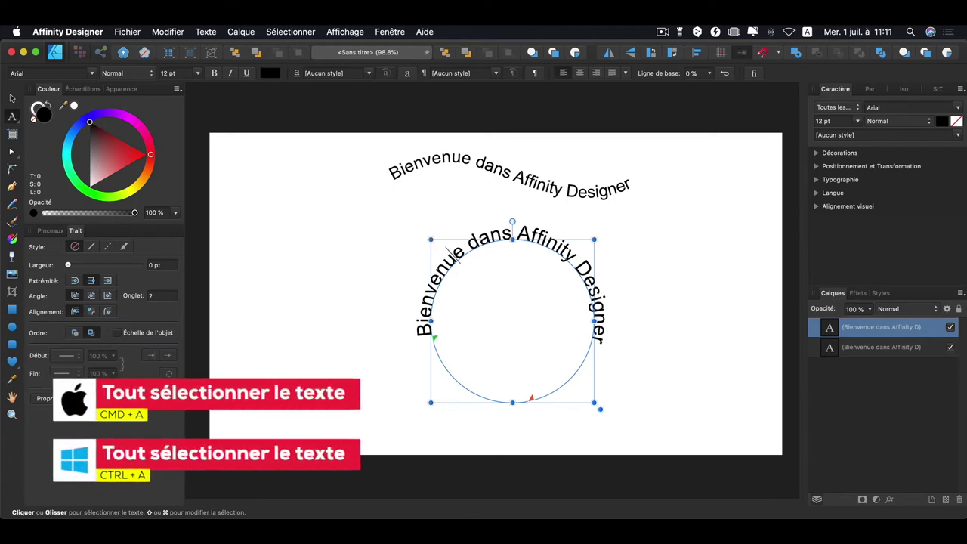
Set all the circle text to Abril Fatface at 14 pt.
key("super+a")
key("super+c")
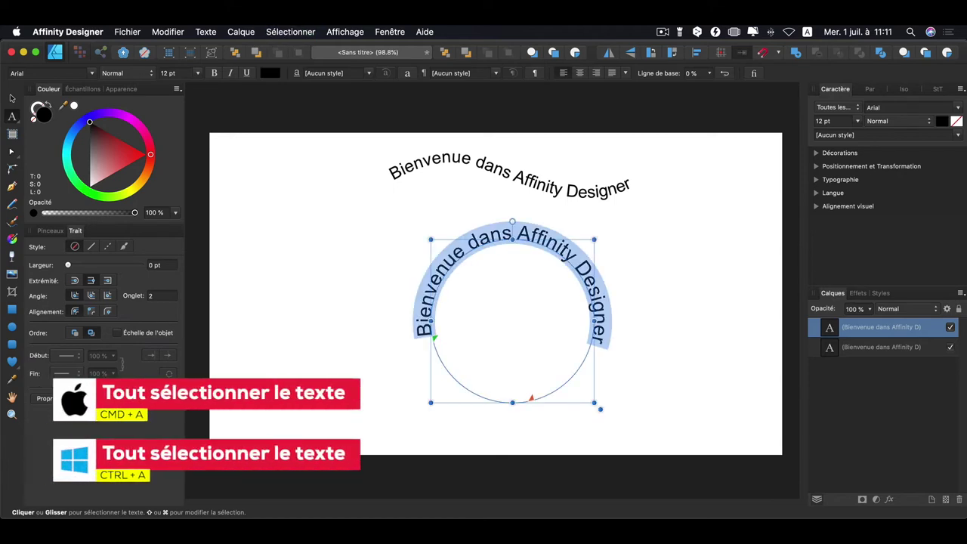
left_click(857, 121)
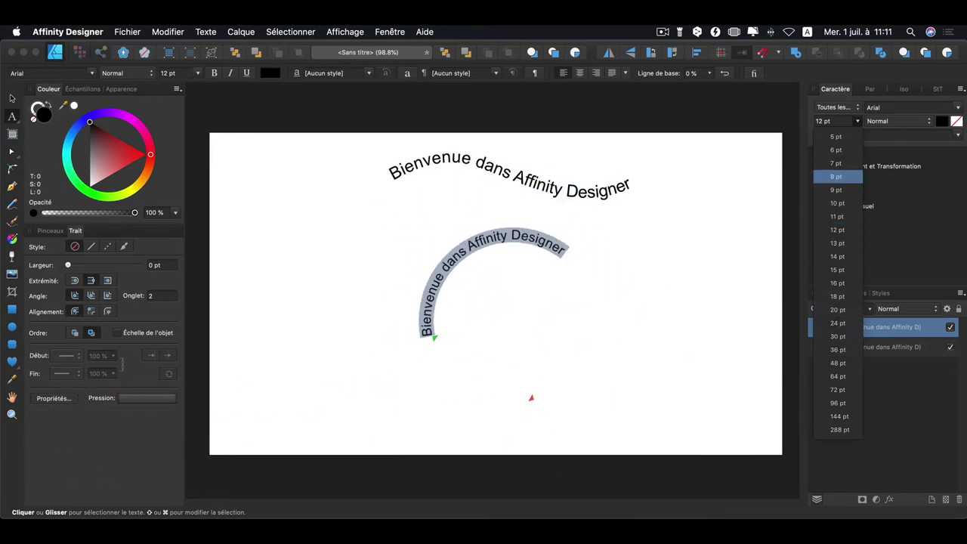
left_click(835, 189)
left_click(958, 107)
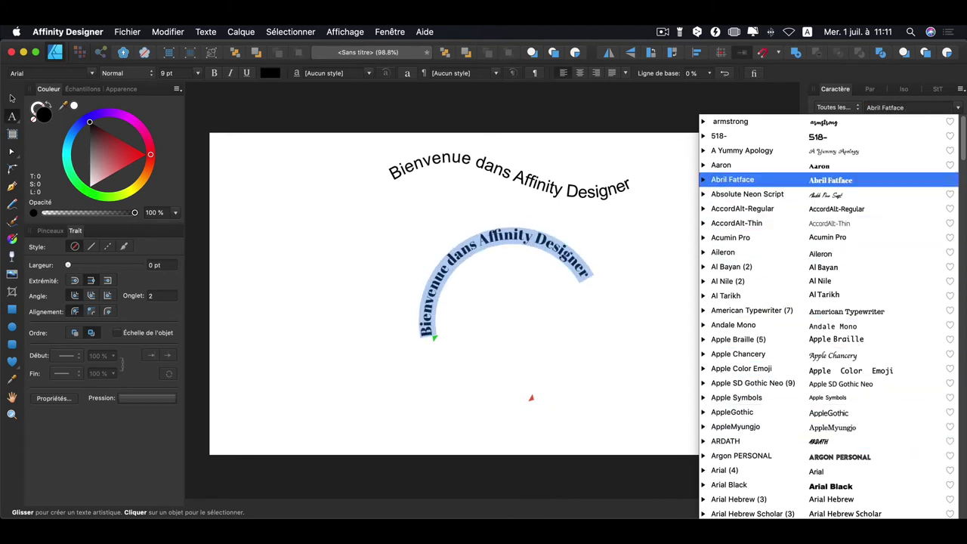
left_click(755, 179)
left_click(856, 121)
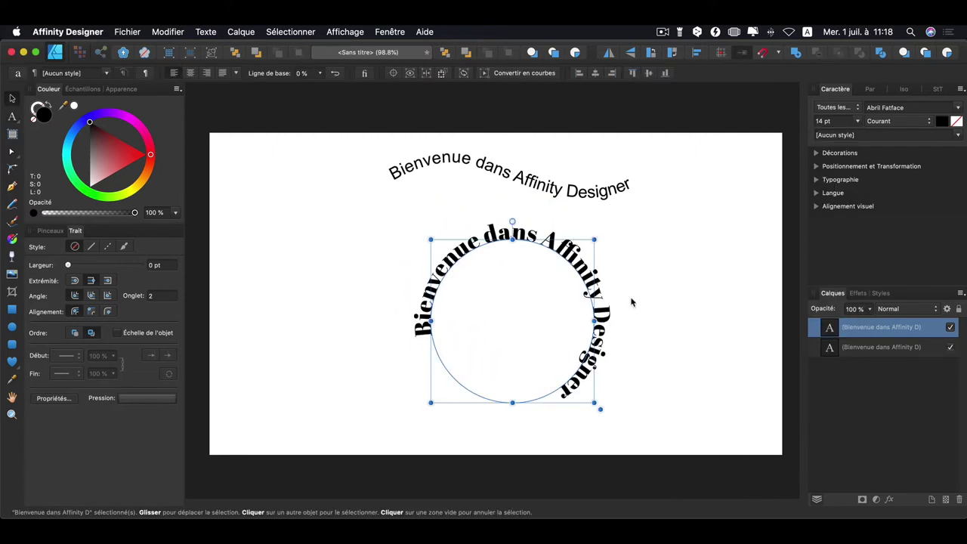
left_click(632, 302)
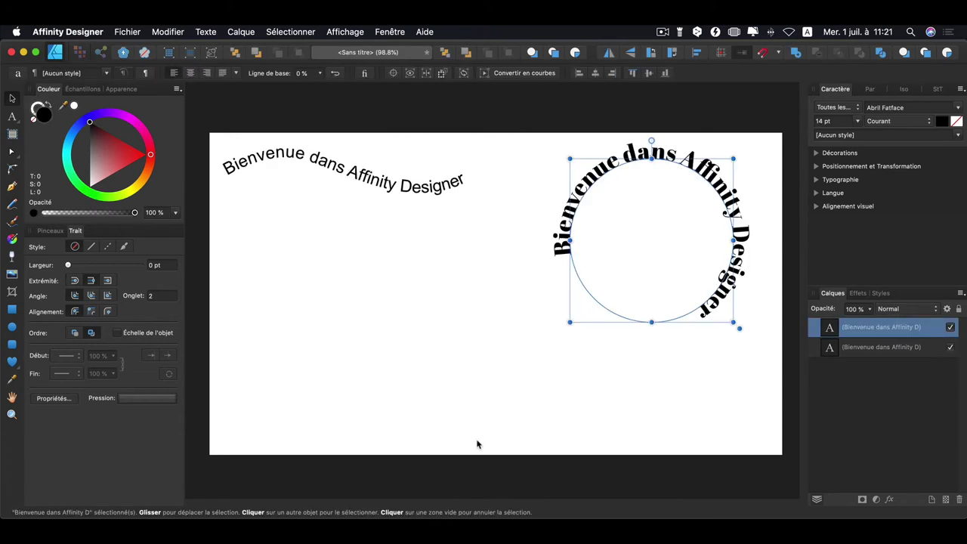
Draw a lower-left rectangle and paste the welcome phrase along its top edge.
key("e")
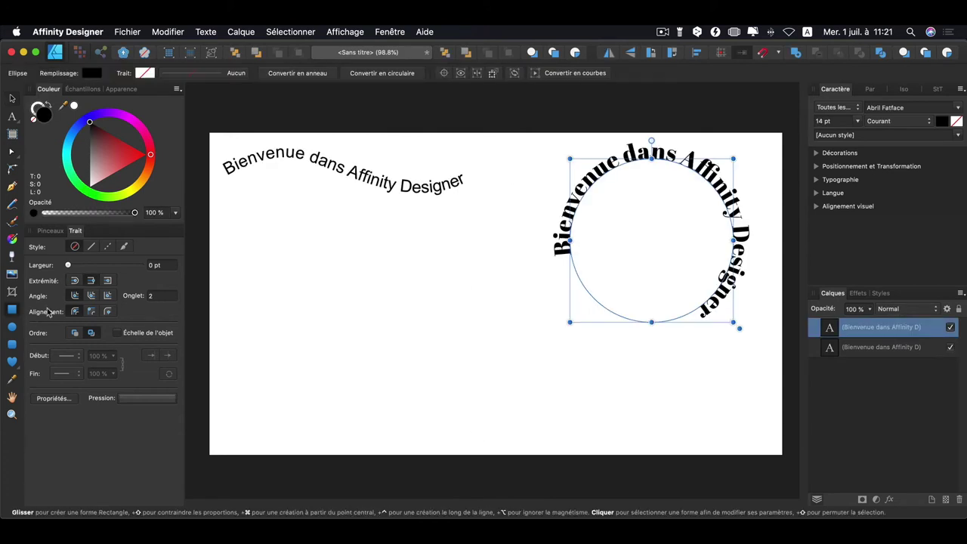
left_click_drag(232, 280, 527, 415)
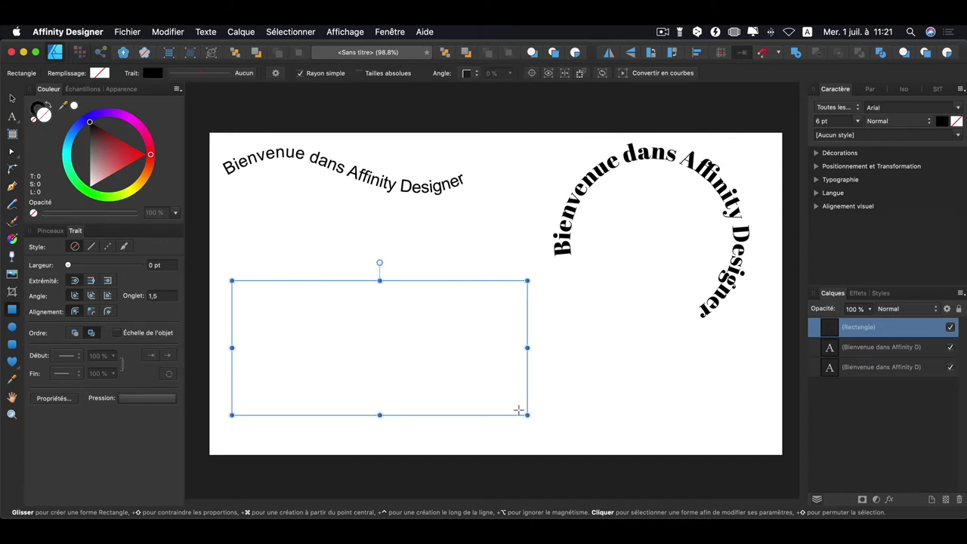
key("t")
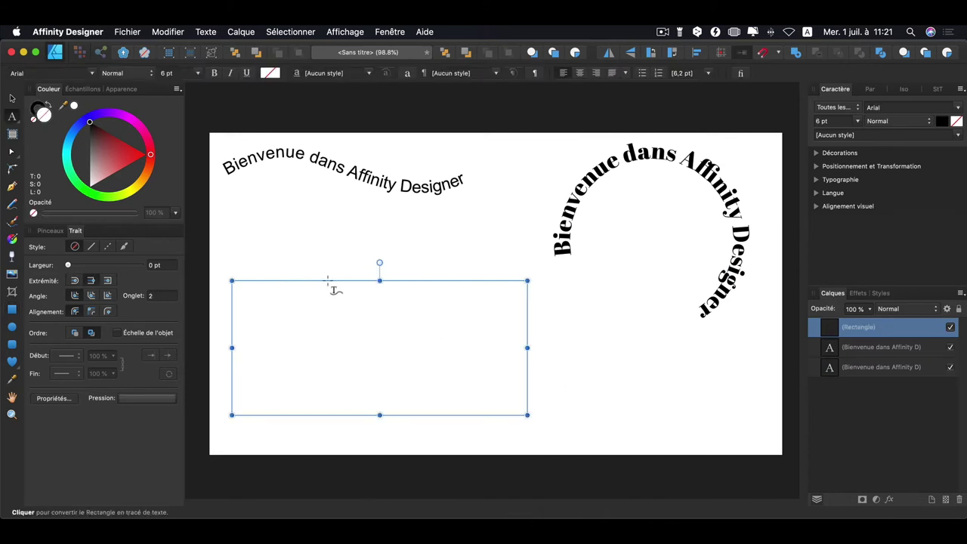
left_click(329, 280)
key("super+v")
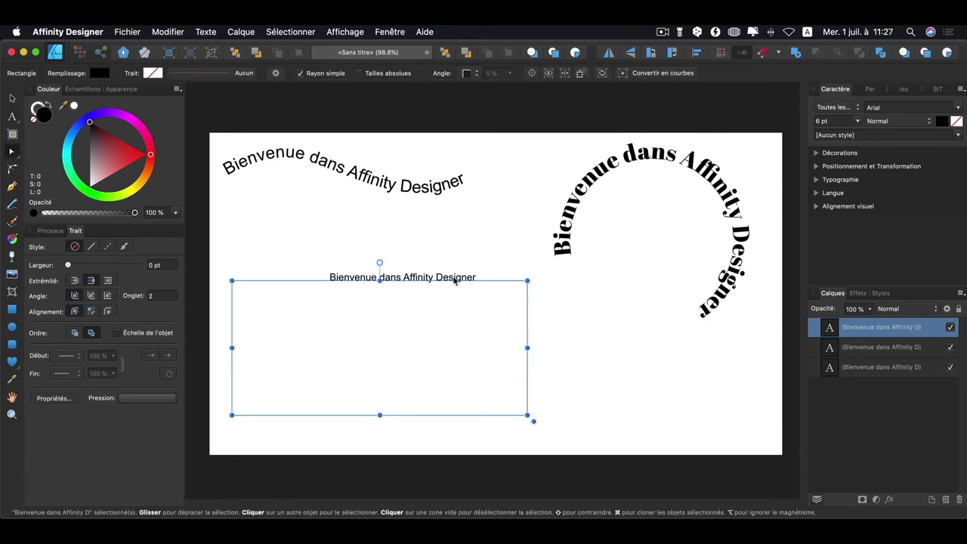
Set the rectangle's phrase to Aaron 5 pt, starting at the top-right corner.
triple_click(460, 281)
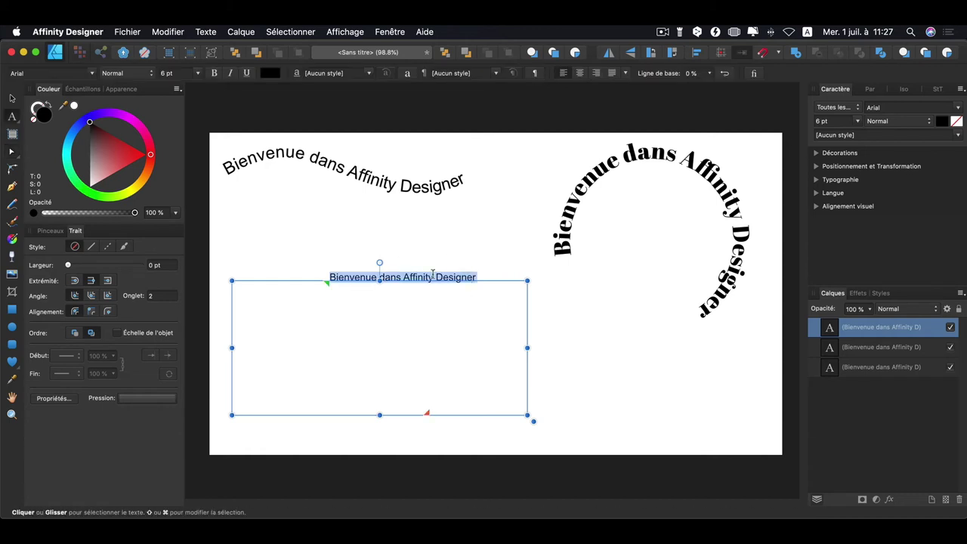
left_click(935, 107)
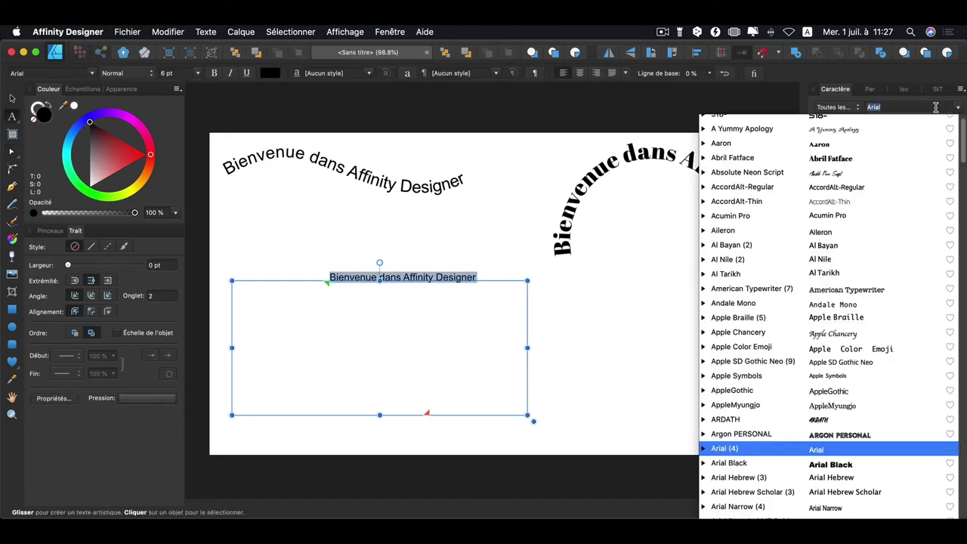
left_click(910, 143)
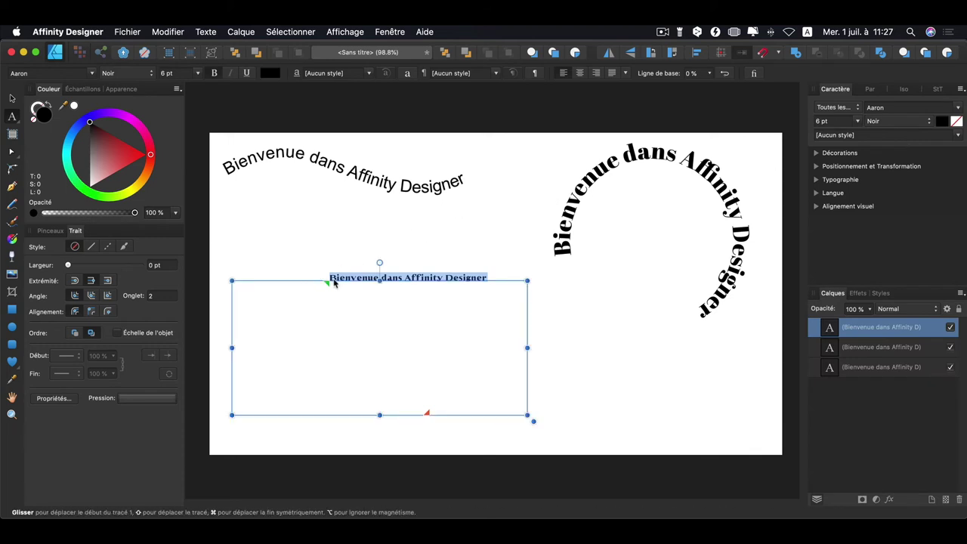
left_click_drag(328, 283, 512, 247)
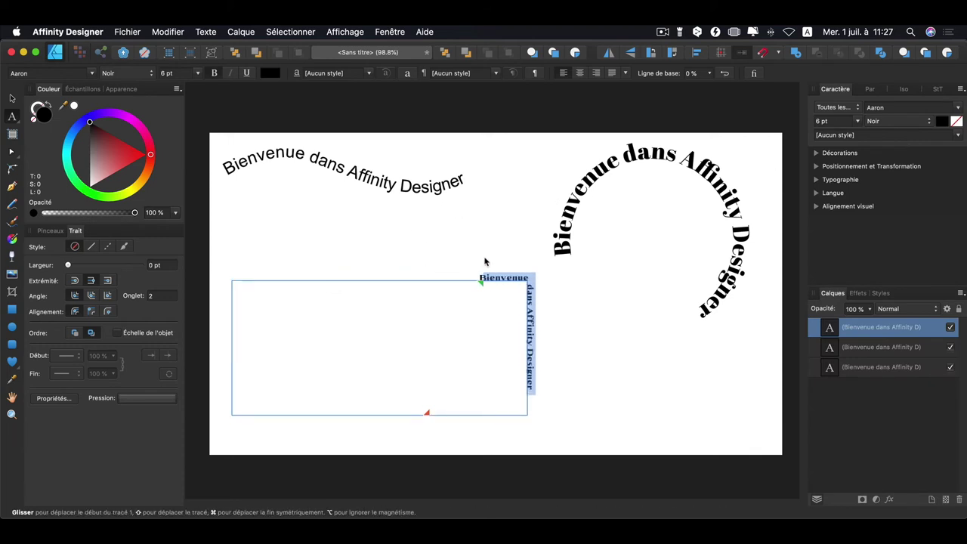
left_click(823, 121)
type("5")
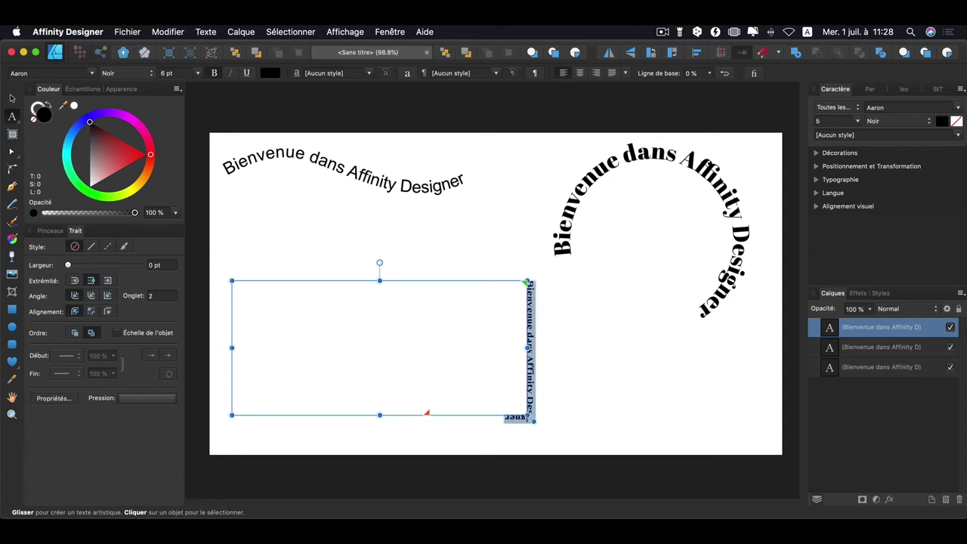
key("Return")
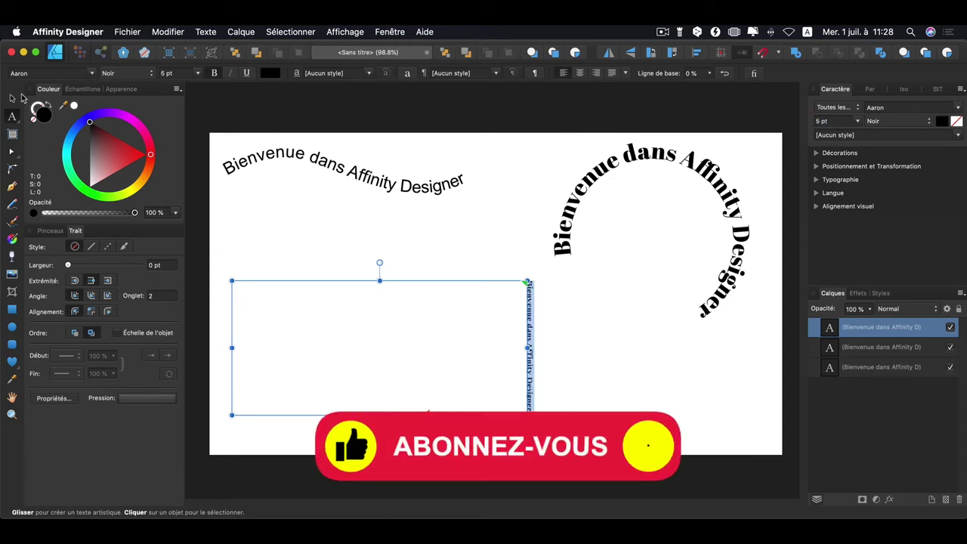
Move the rectangle with its vertical text higher on the page.
left_click(13, 100)
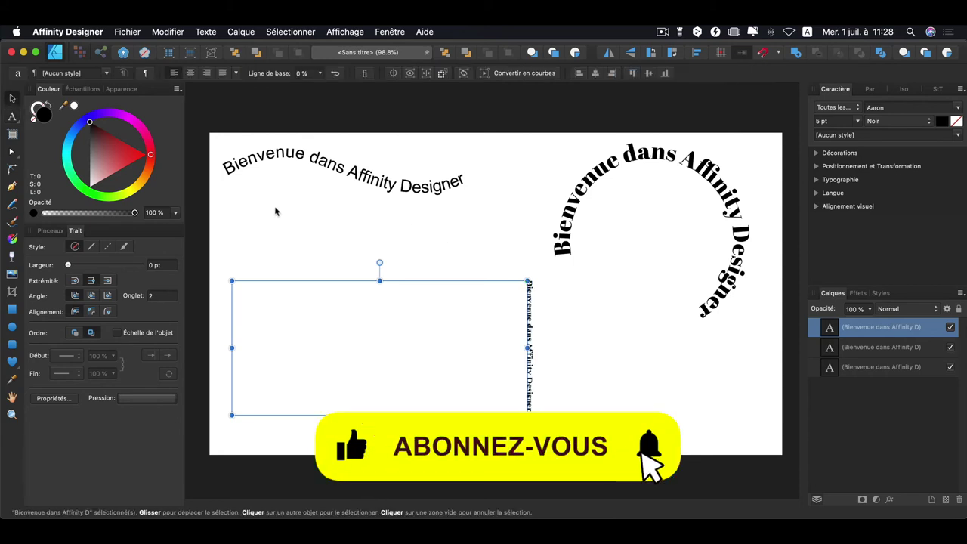
left_click(316, 219)
mouse_move(527, 294)
left_mouse_down()
mouse_move(544, 219)
mouse_move(508, 221)
left_mouse_up()
left_click(567, 318)
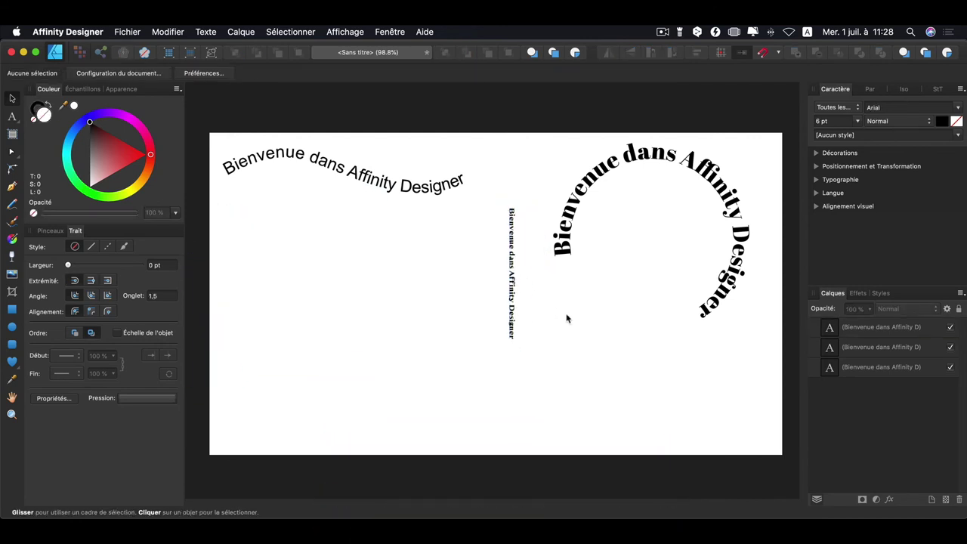